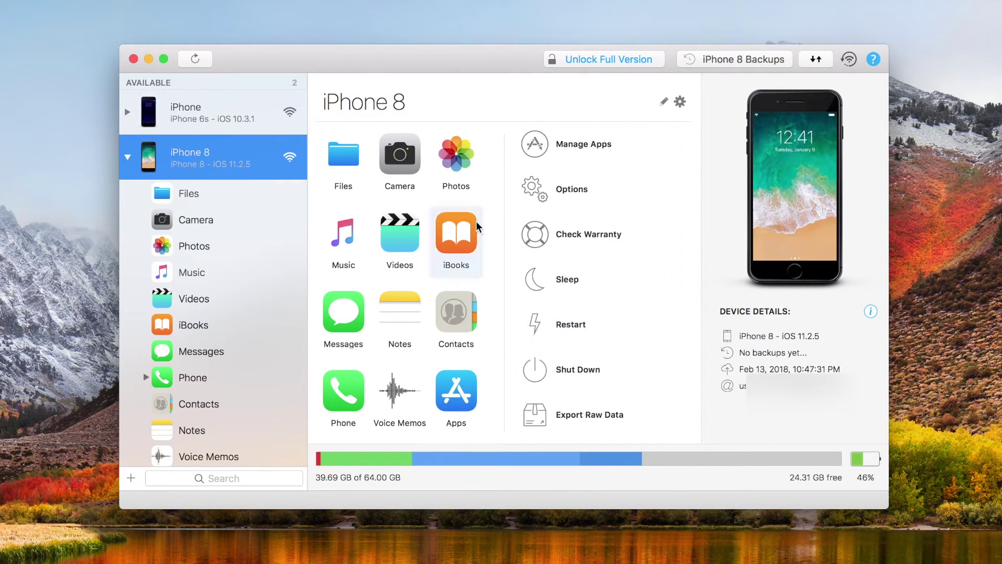
Scroll down the iMazing website home page.
scroll(428, 199, down, 3)
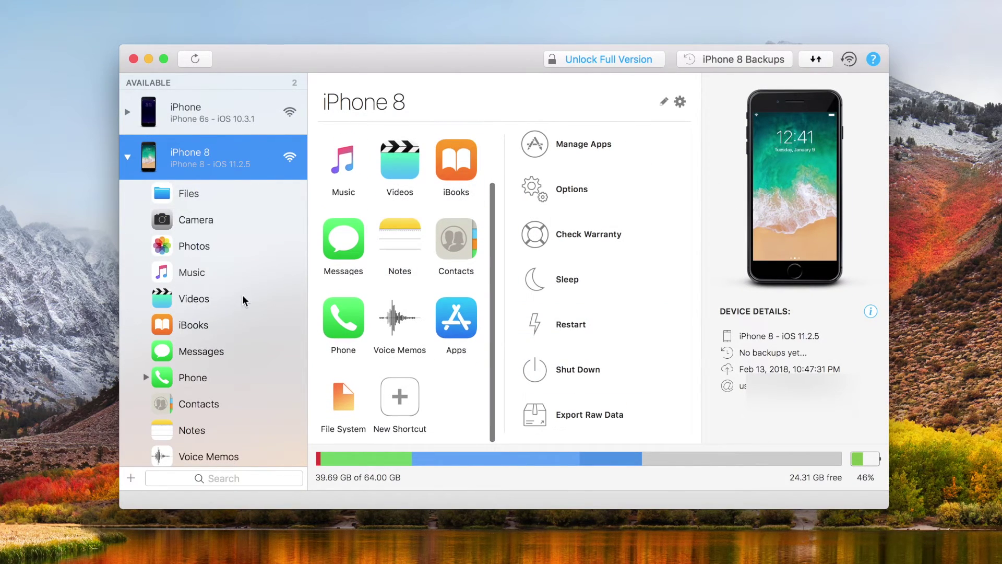
scroll(235, 303, down, 5)
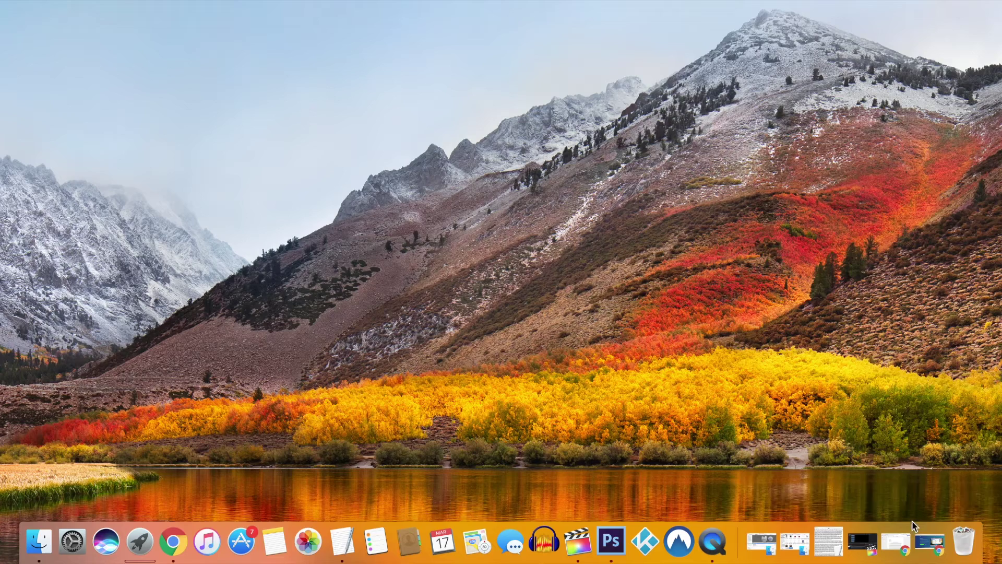
Download iMazing for Mac from the iMazing website in Chrome.
click(930, 537)
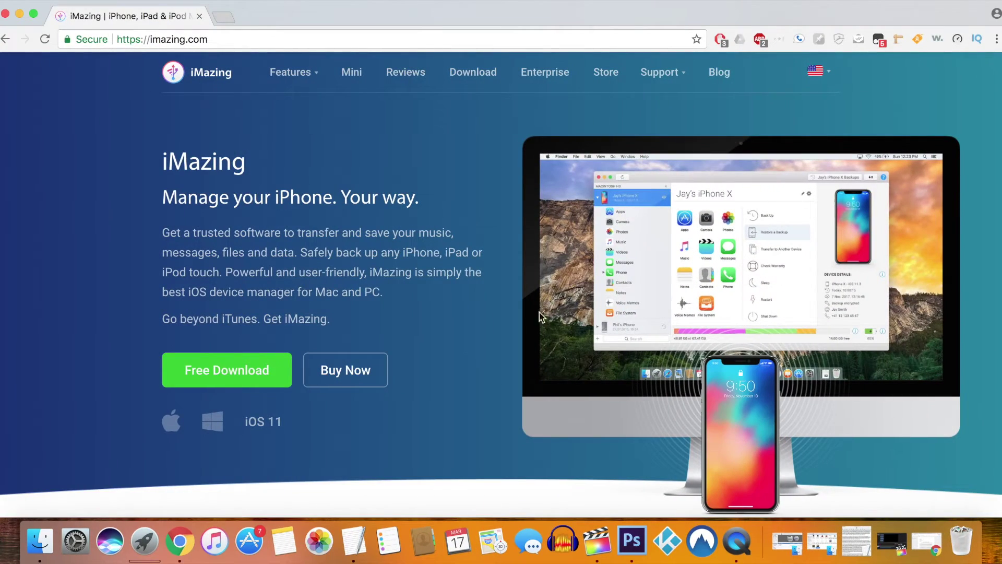
click(278, 369)
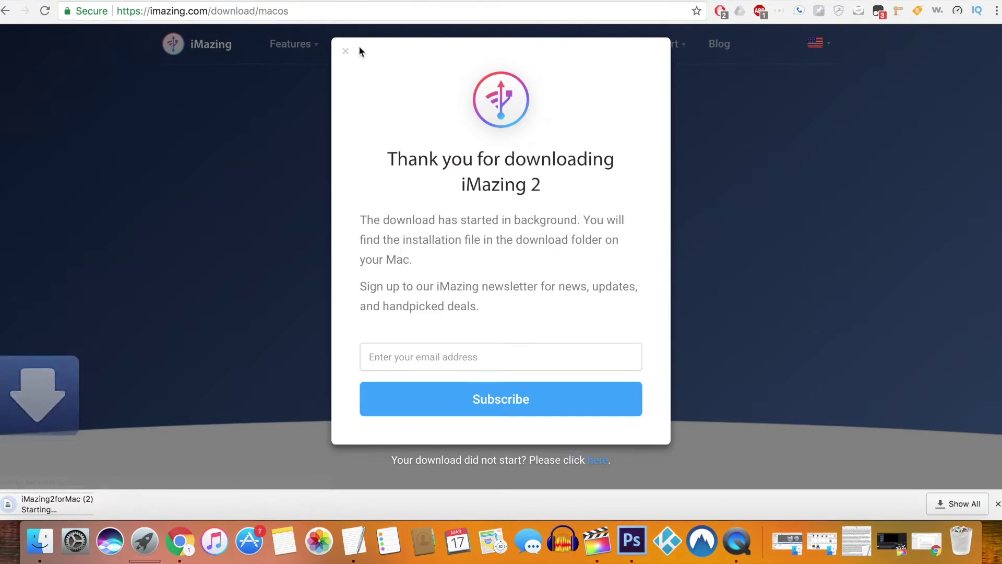
click(345, 51)
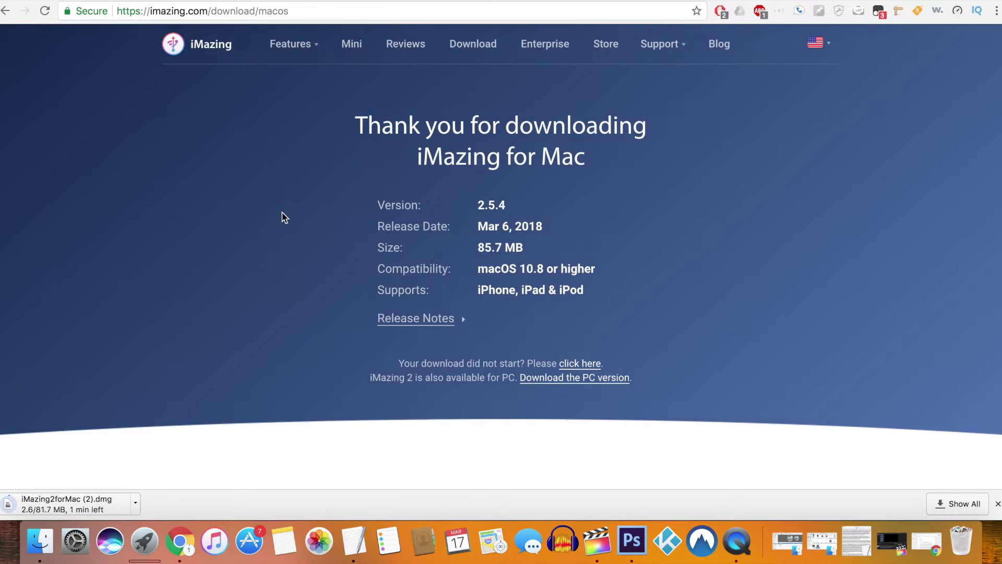
Open the iMazing disk image, accept the licence, and install iMazing into Applications.
click(89, 499)
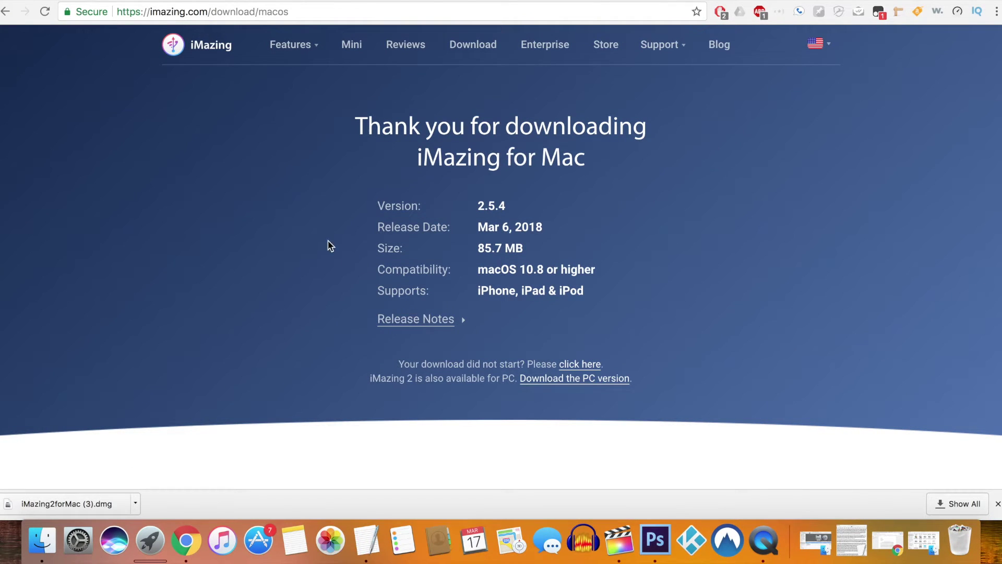
click(679, 294)
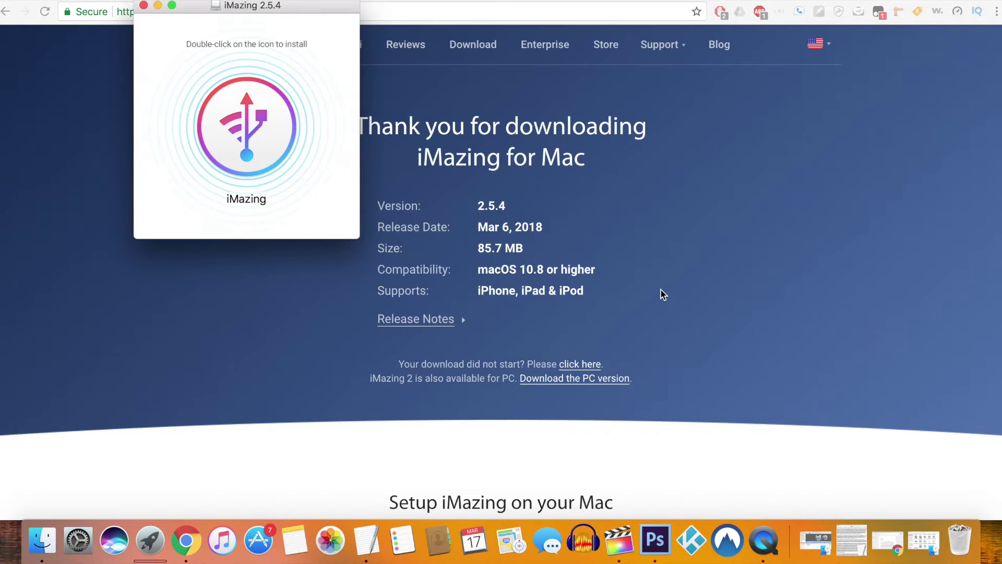
double_click(282, 125)
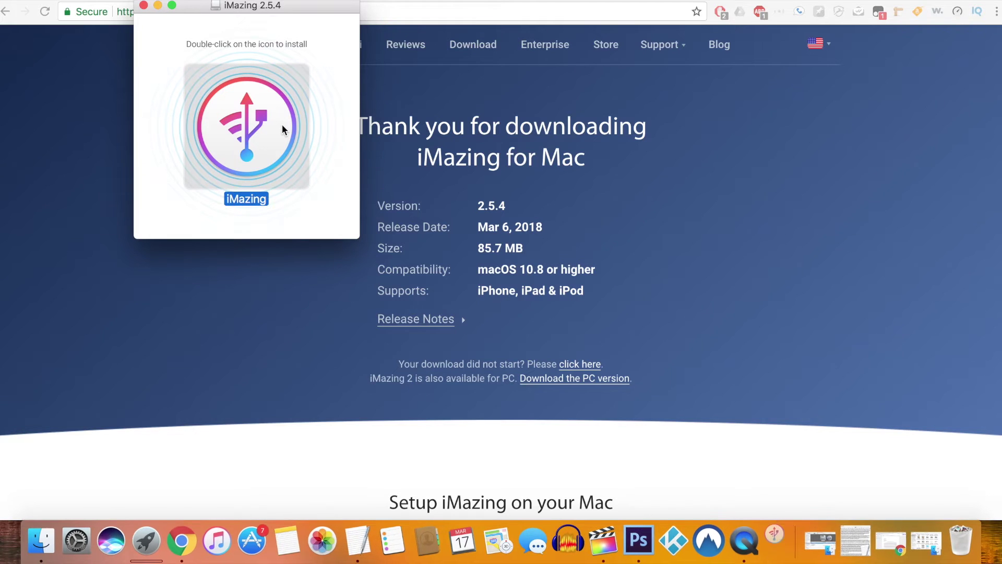
click(607, 151)
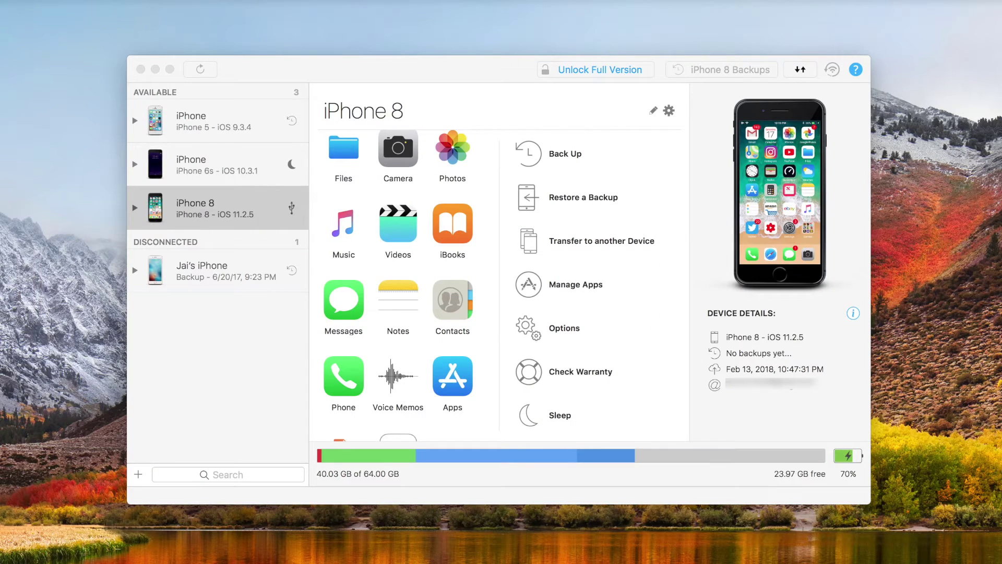
Show the iPhone 8 overview: iOS 11.2.5, no backups, 40.03 of 64.00 GB used.
click(710, 198)
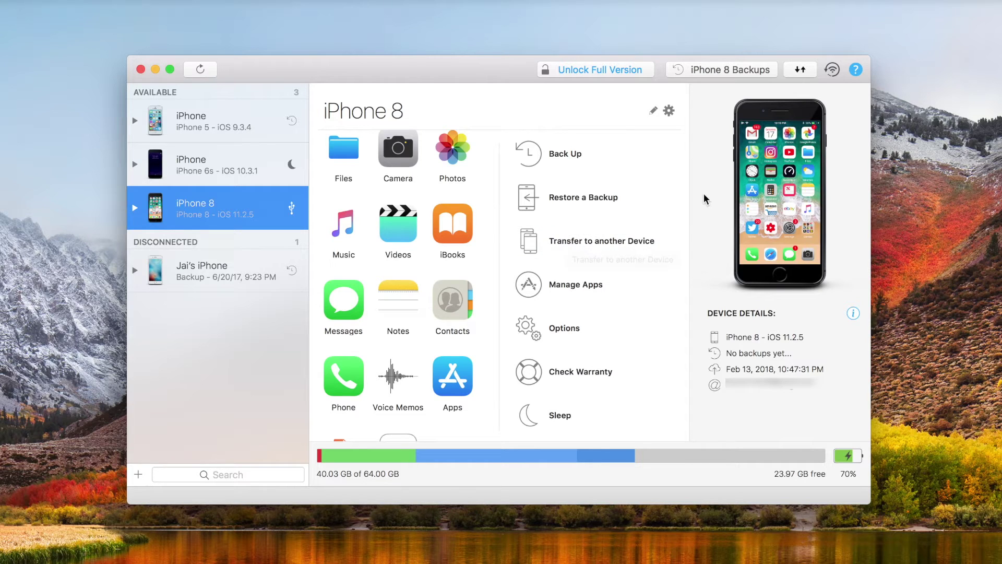
scroll(409, 249, down, 3)
scroll(409, 247, up, 3)
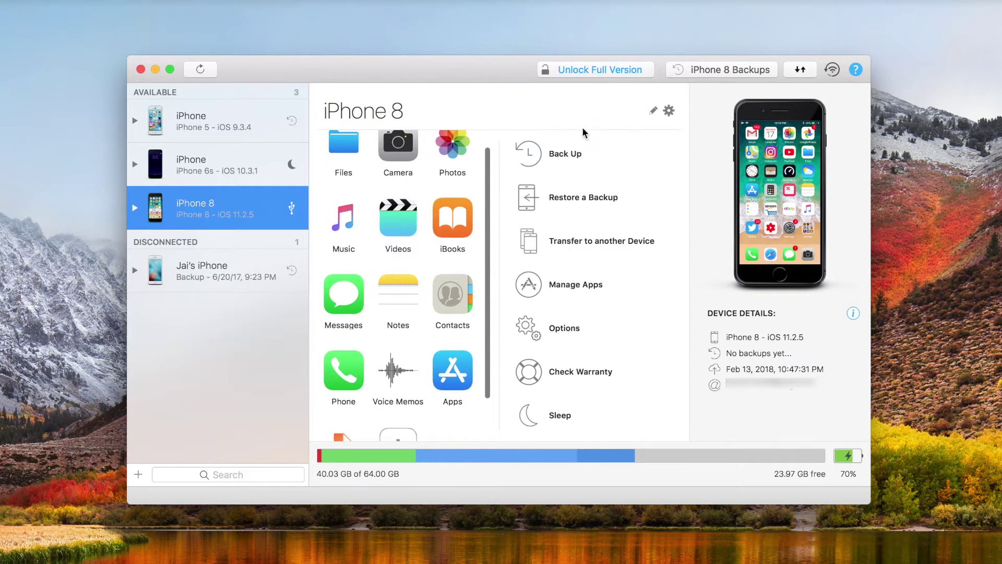
click(620, 76)
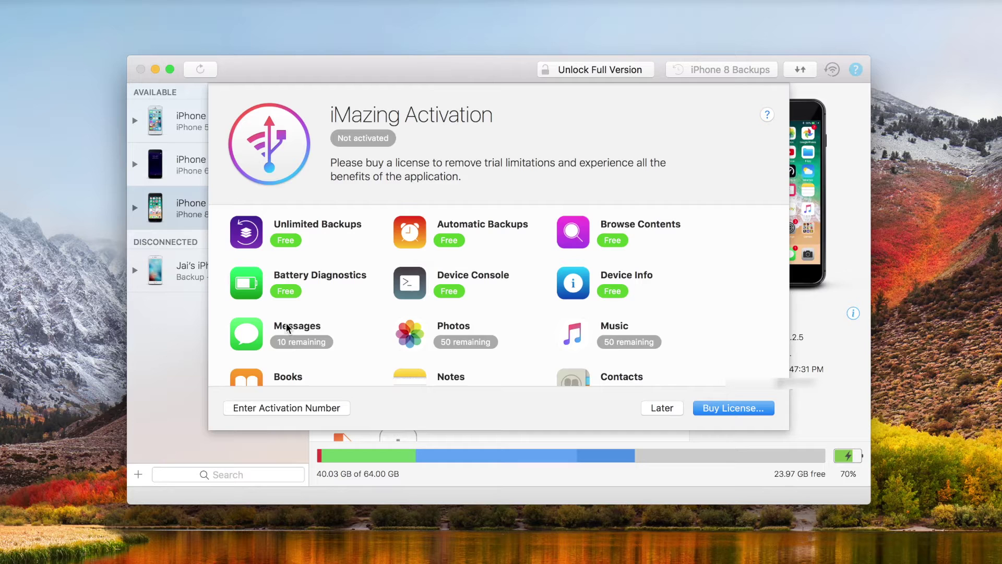
scroll(428, 334, down, 2)
scroll(428, 334, up, 2)
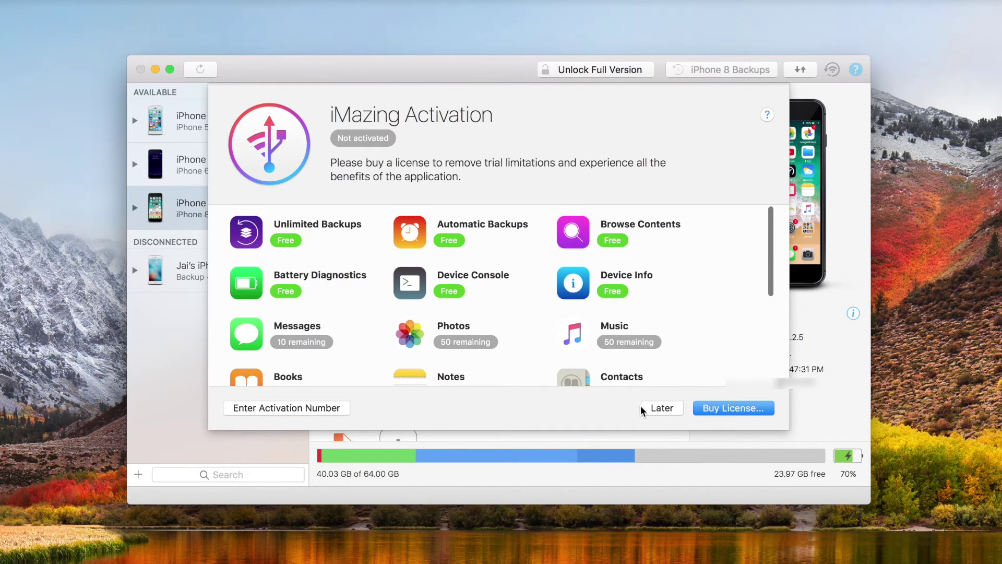
click(662, 407)
mouse_move(859, 462)
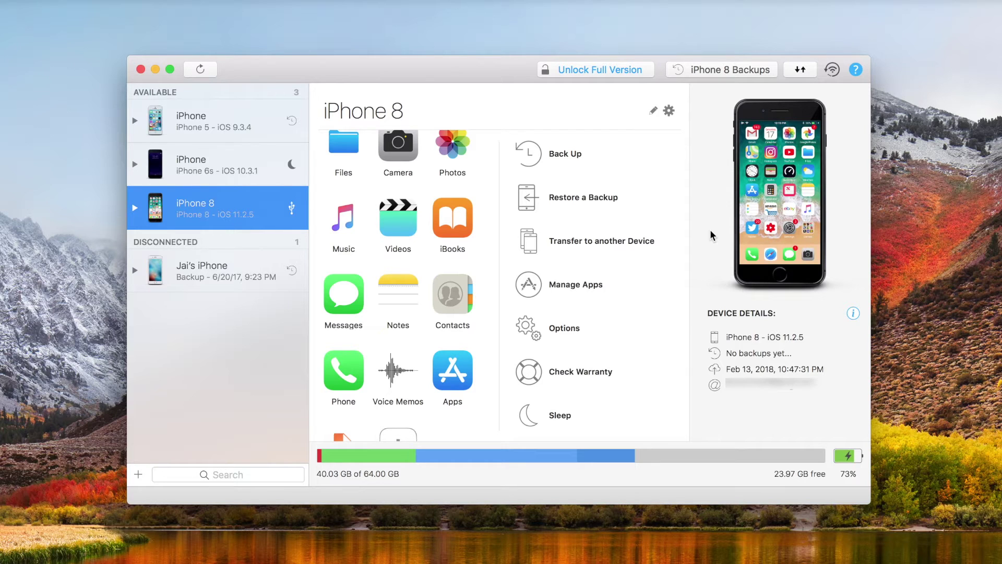
click(466, 368)
scroll(715, 295, down, 2)
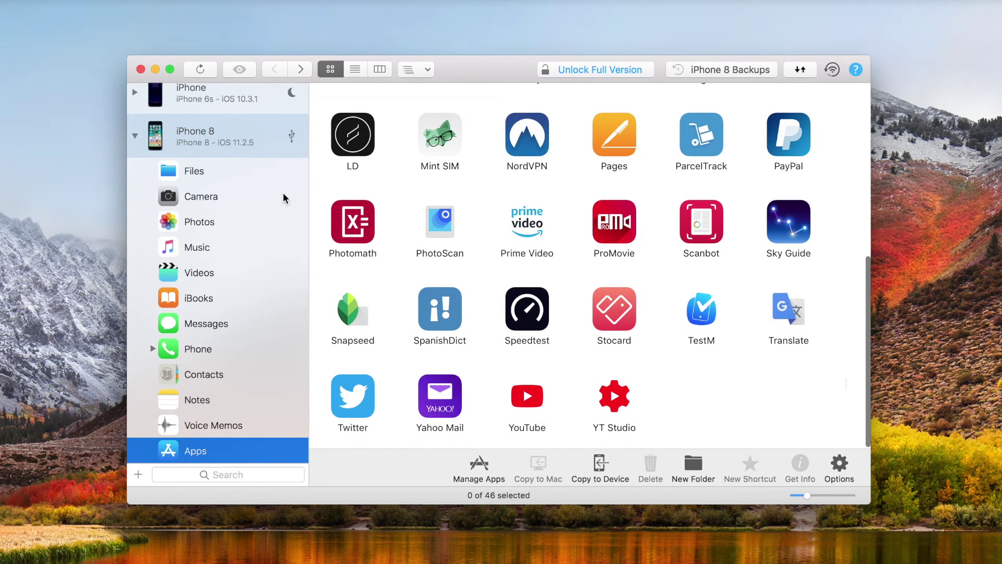
click(230, 136)
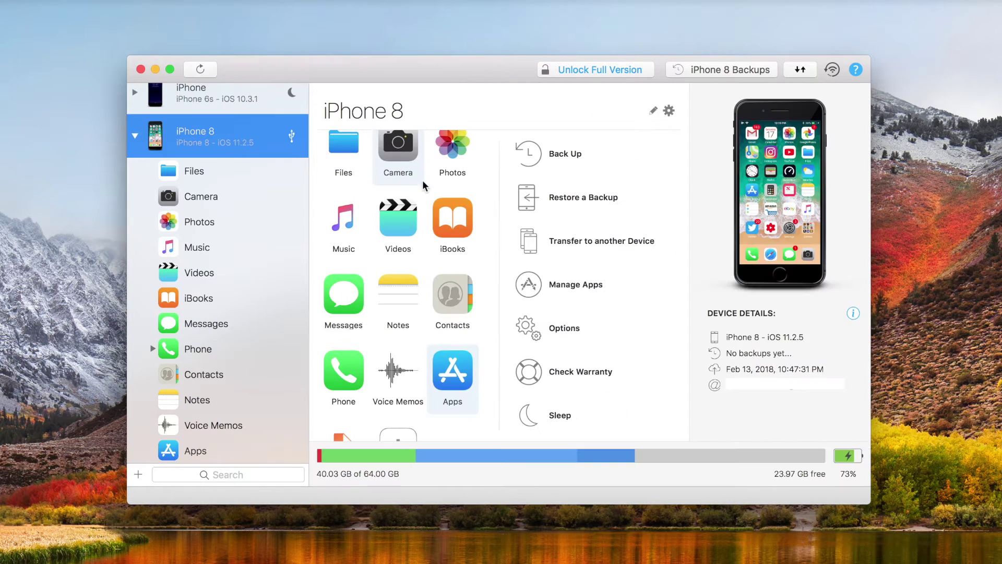
click(562, 281)
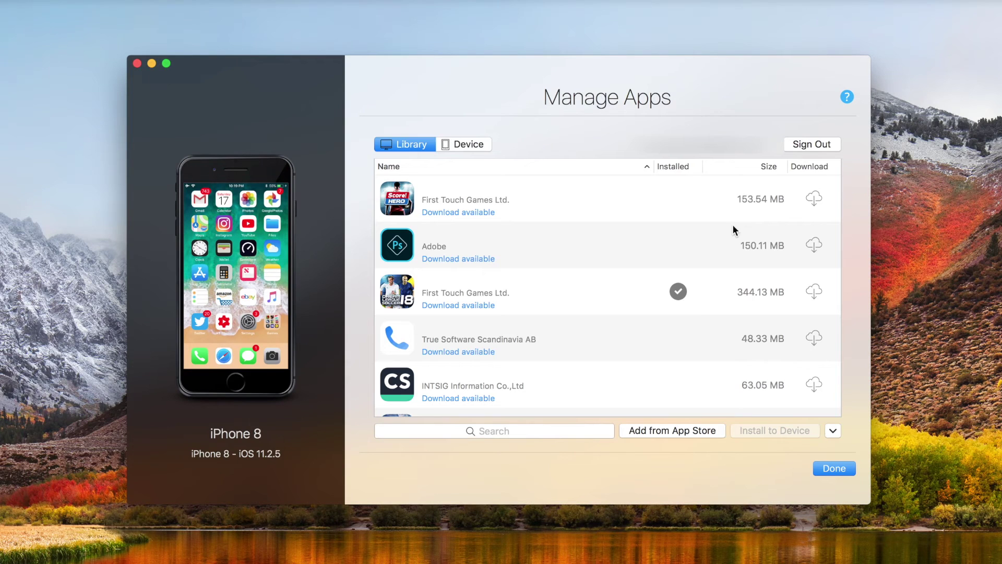
scroll(698, 207, down, 4)
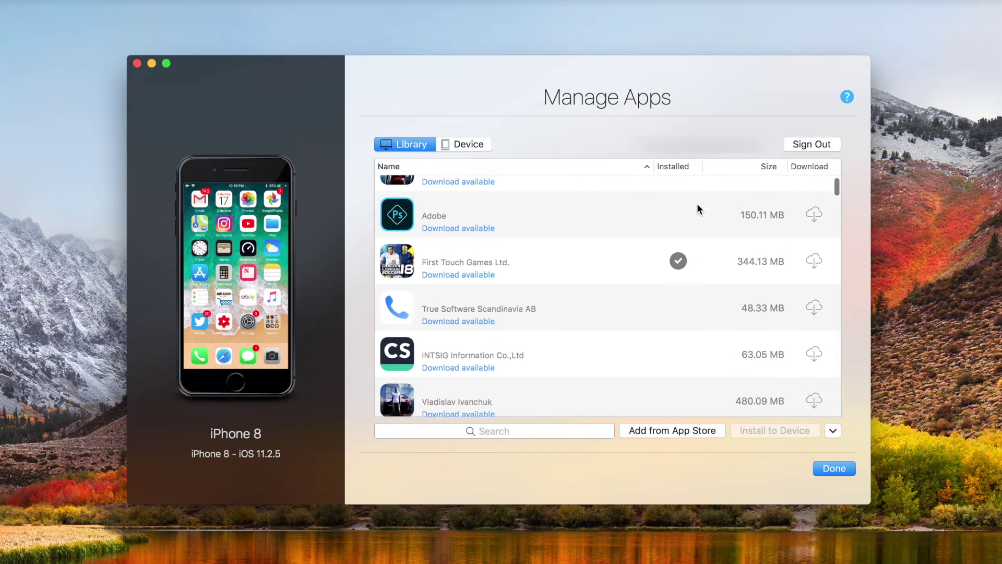
click(834, 469)
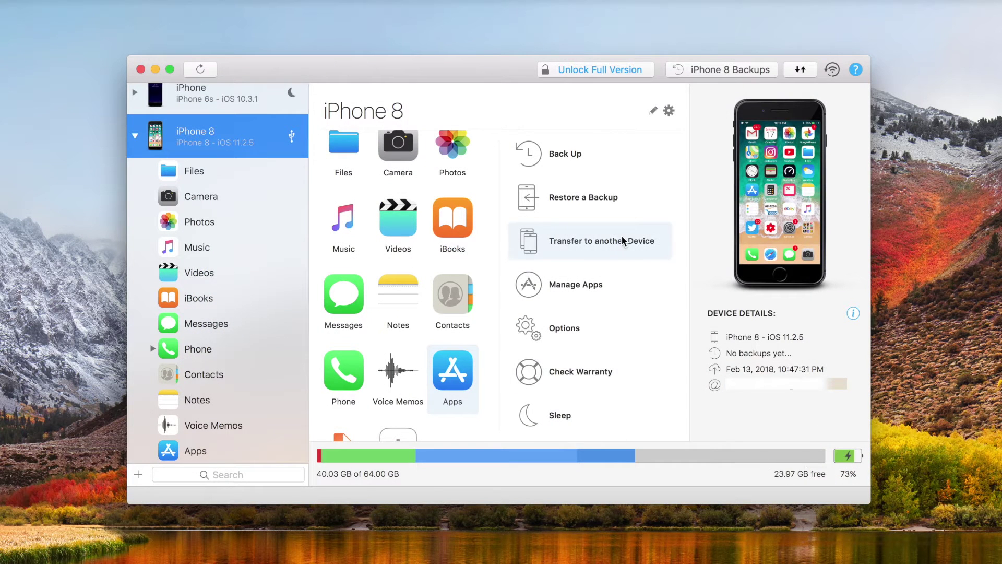
scroll(443, 243, down, 2)
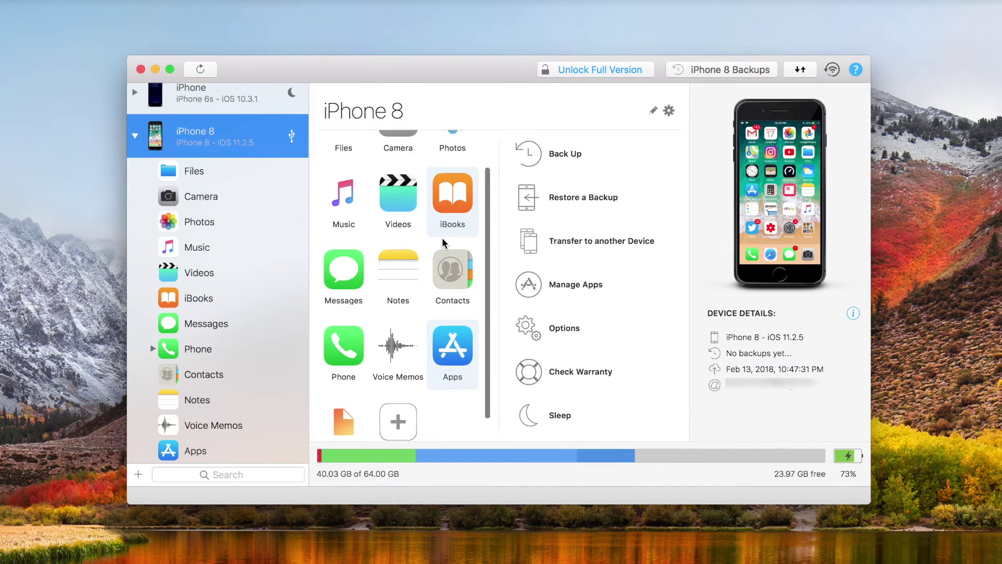
scroll(442, 241, down, 2)
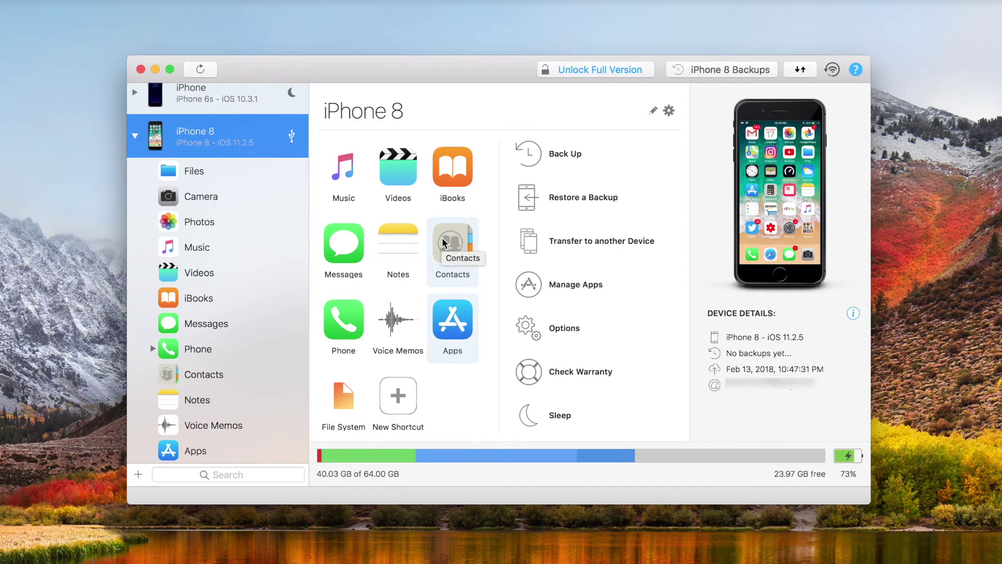
click(623, 70)
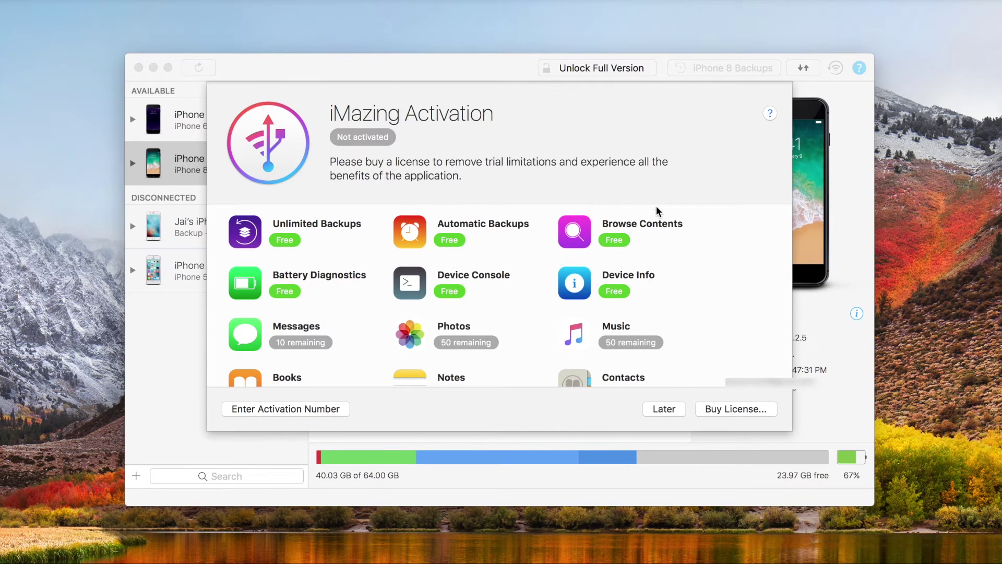
click(662, 413)
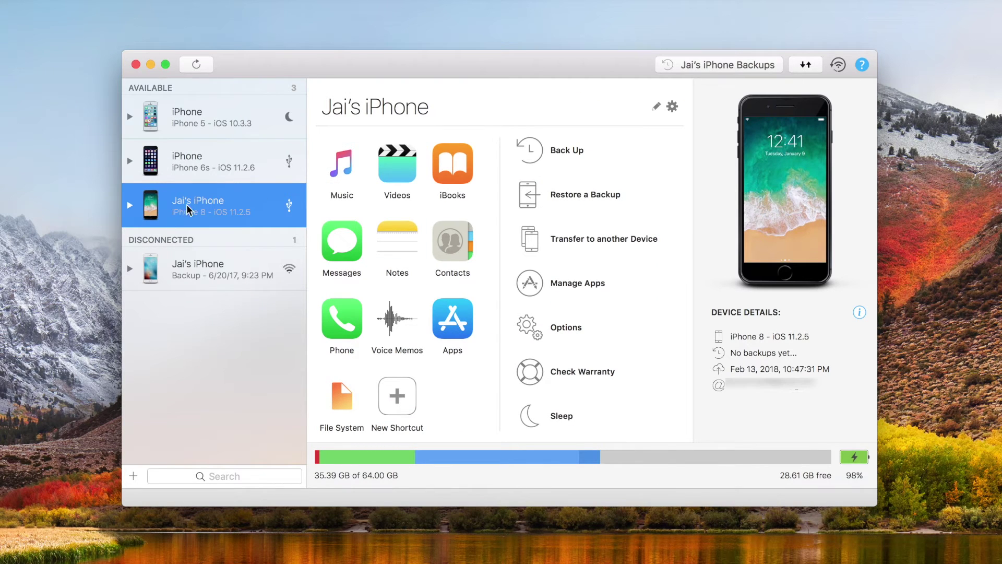
Start Transfer to another Device with the iPhone 6s as the target.
click(603, 239)
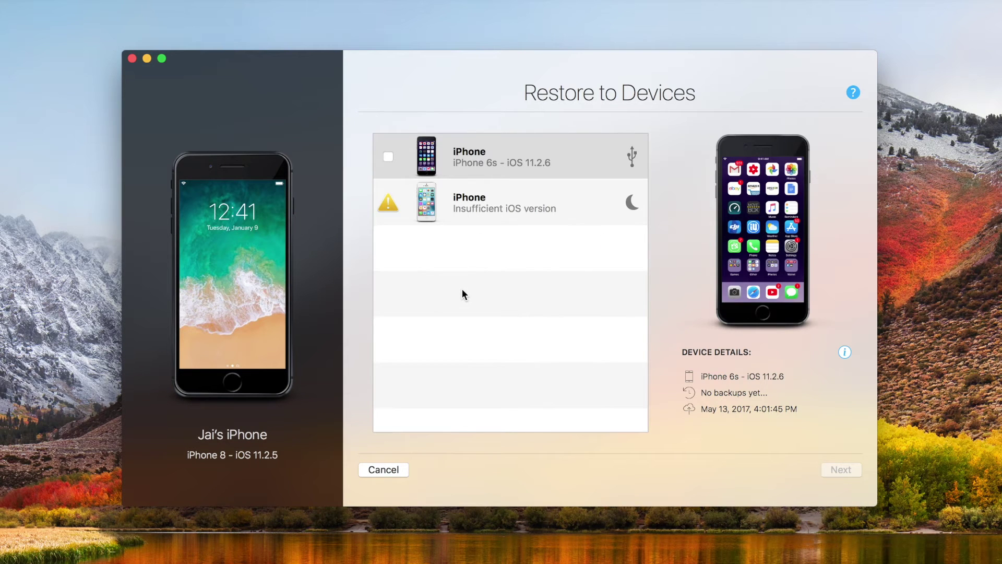
click(387, 158)
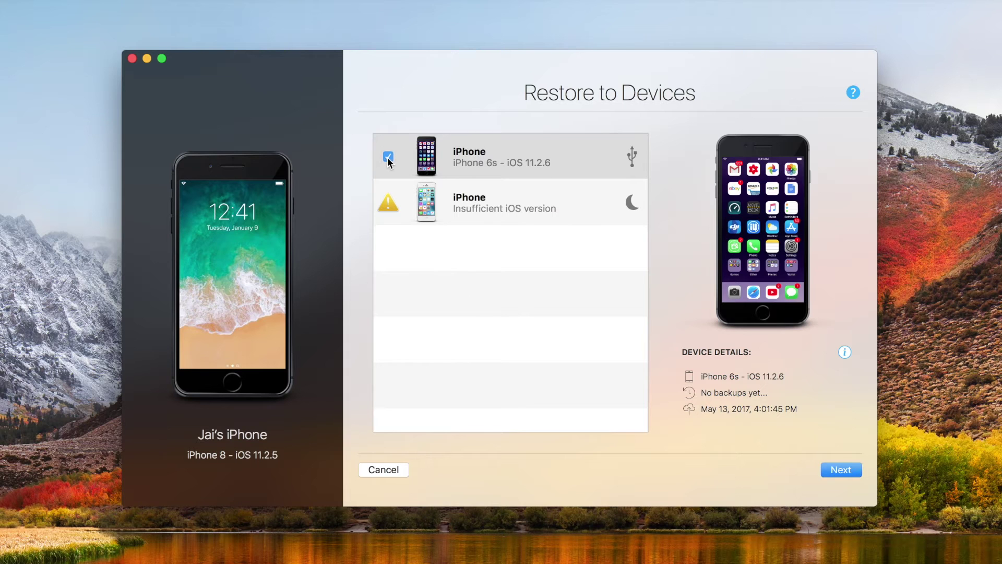
Continue to Transfer Options and review the data sets to be transferred.
click(841, 469)
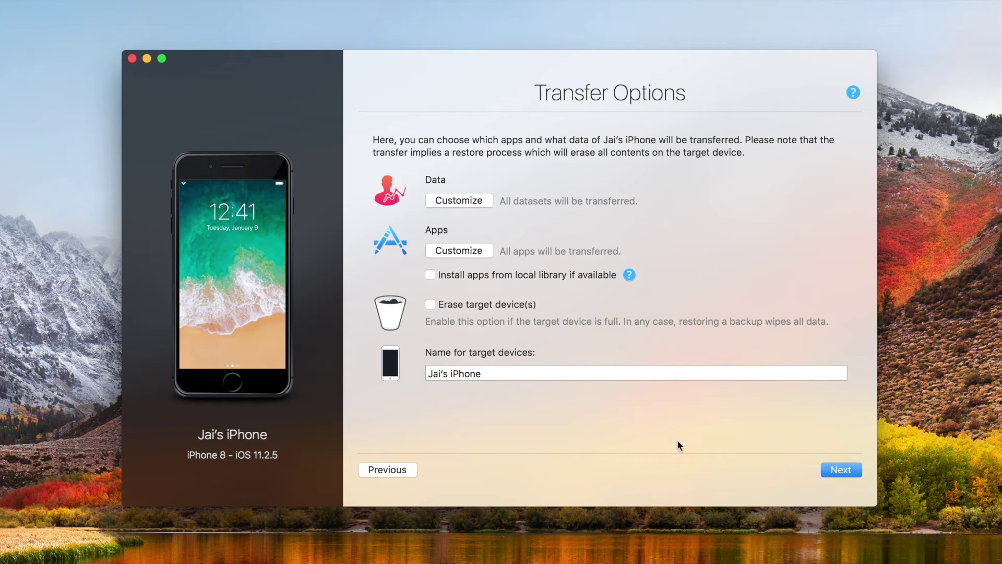
click(477, 201)
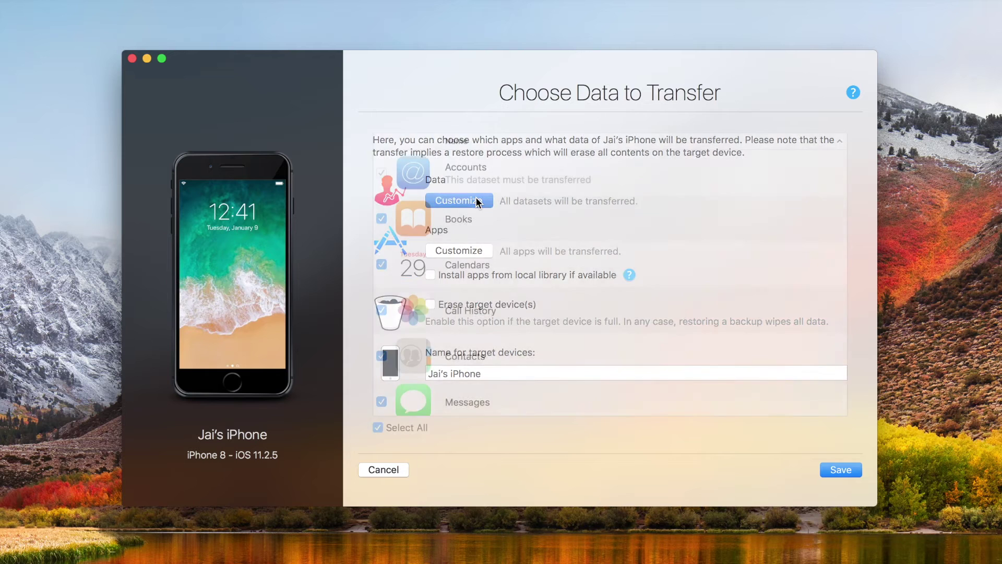
scroll(522, 193, down, 5)
scroll(523, 193, down, 2)
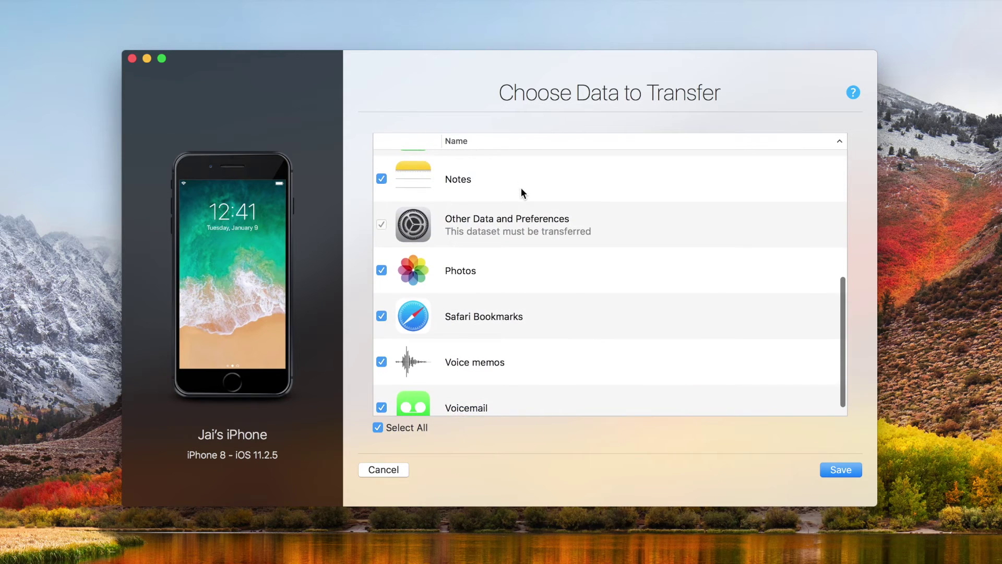
click(388, 468)
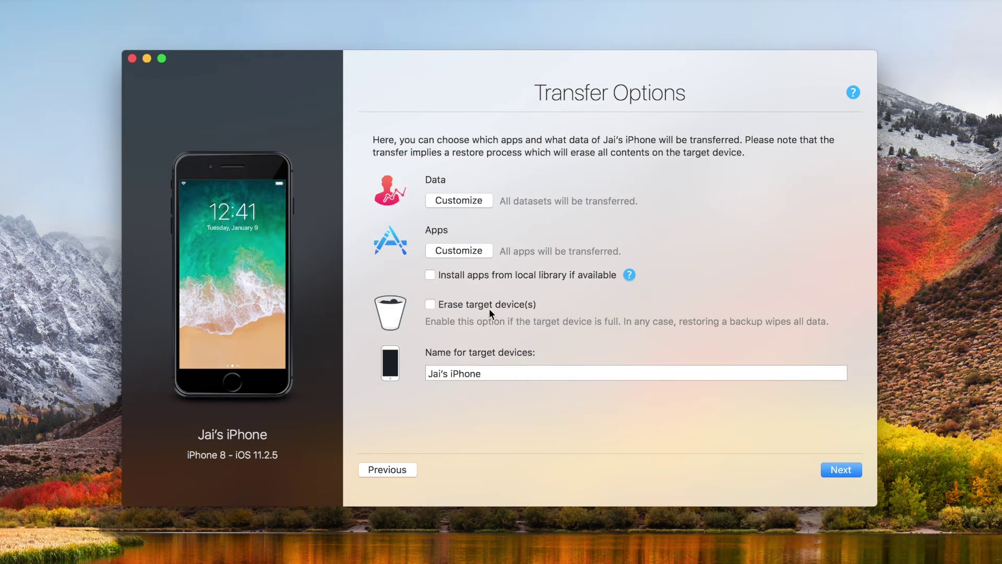
Restore only 8 of 42 apps and append '6s' to the target device's name.
click(470, 252)
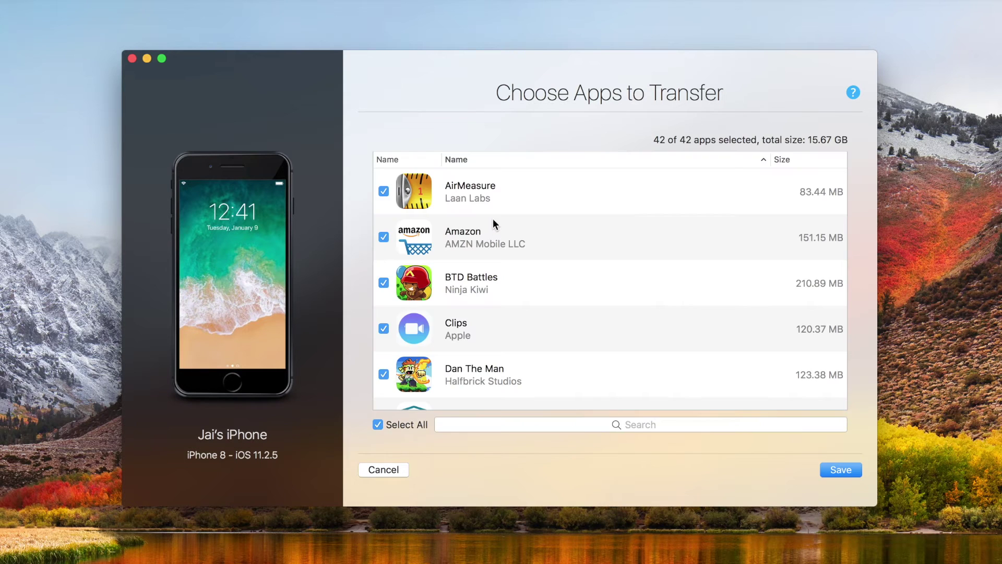
click(382, 470)
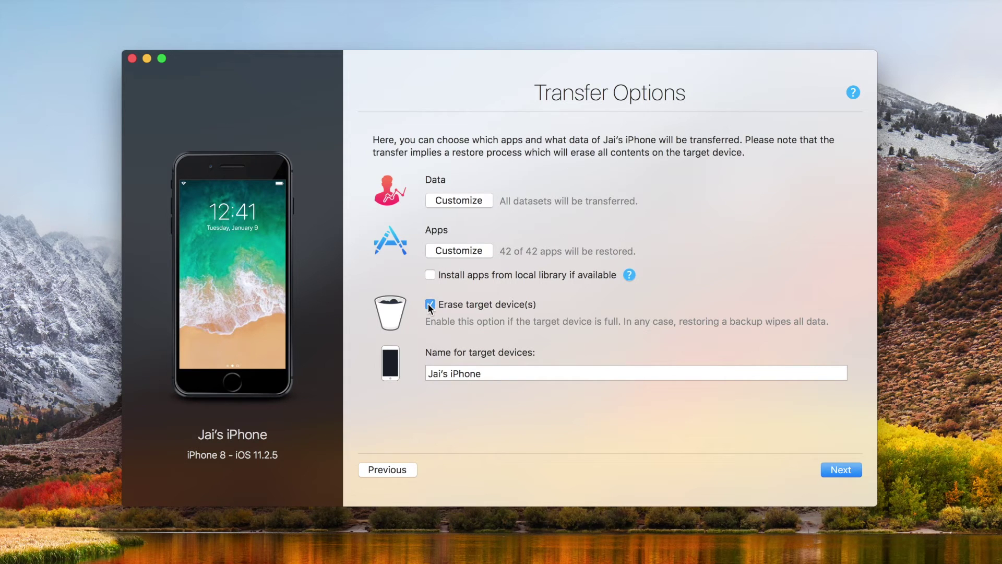
click(497, 374)
text(6s)
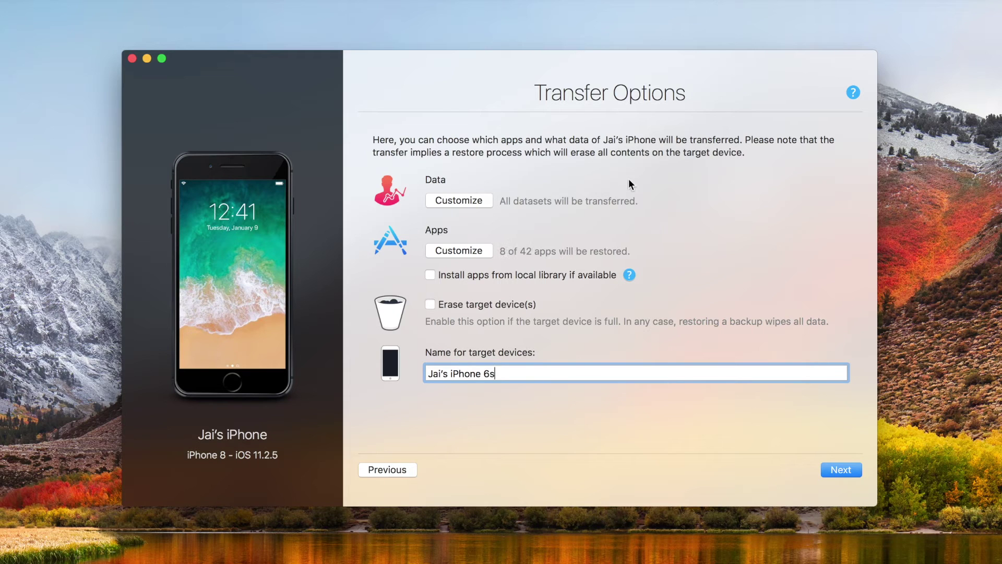
click(842, 469)
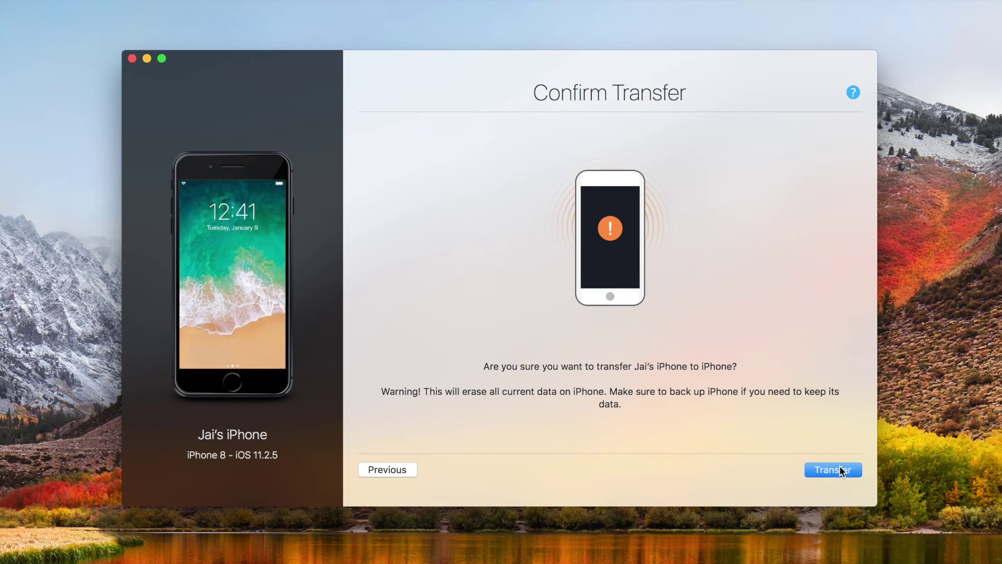
Start the transfer from the Confirm Transfer page so data is extracted from the iPhone 8.
click(839, 470)
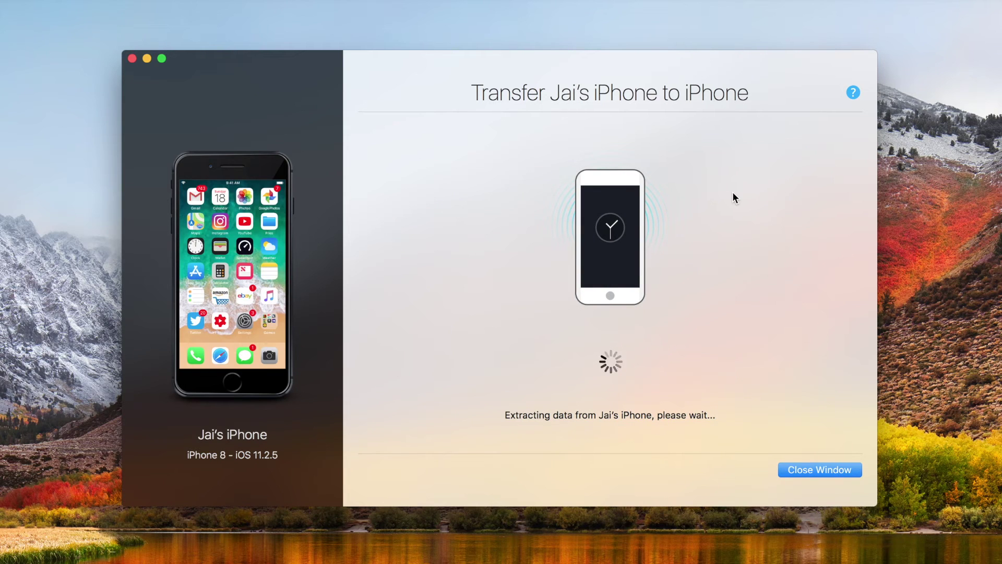